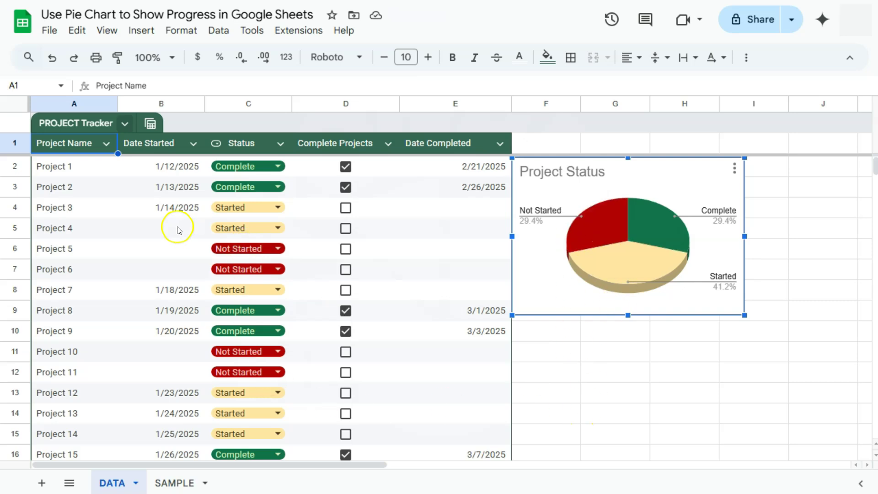
# Step: Set Project 6's status in C7 on the DATA sheet to Started
pyautogui.doubleClick(247, 269)
pyautogui.click(229, 313)
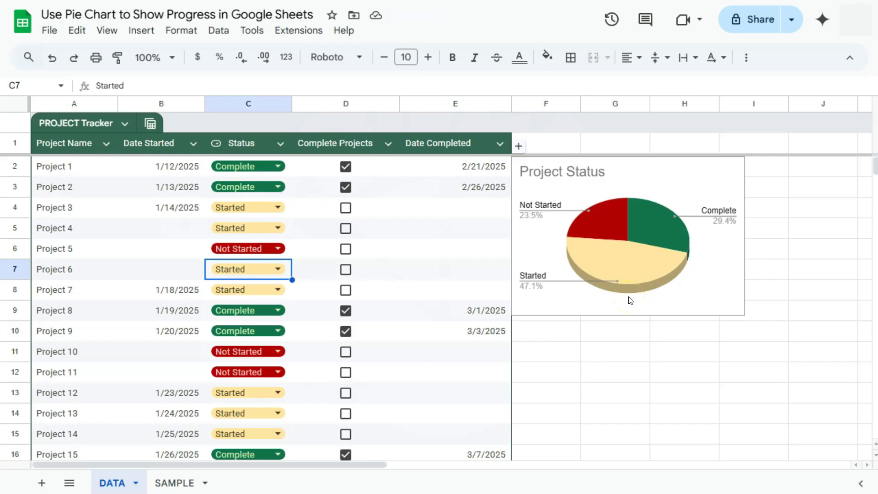
# Step: Switch to the SAMPLE sheet's Status column and bring up the Insert menu
pyautogui.click(174, 483)
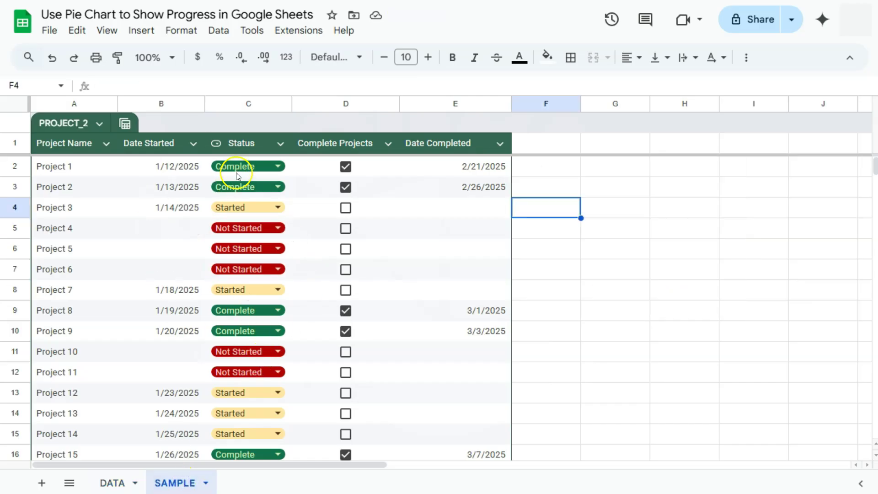
pyautogui.moveTo(242, 143); pyautogui.dragTo(243, 321)
pyautogui.scroll(-4, 243, 339)
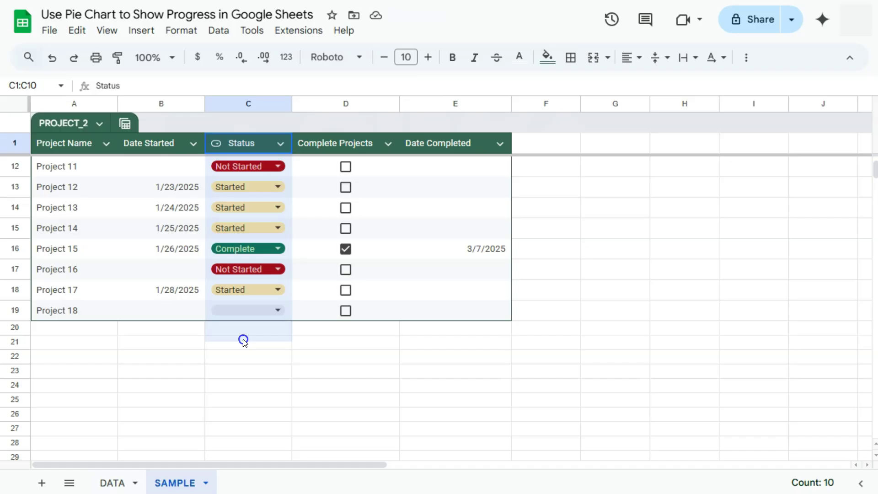
pyautogui.scroll(4, 244, 315)
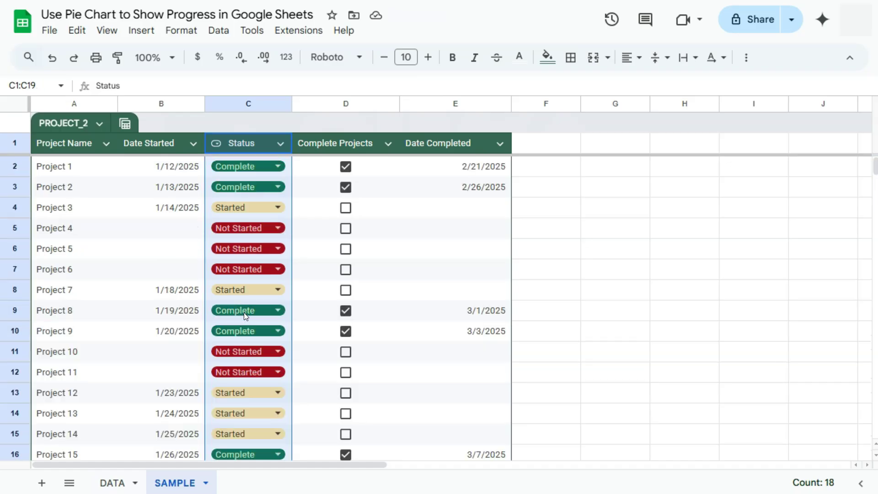
pyautogui.click(141, 30)
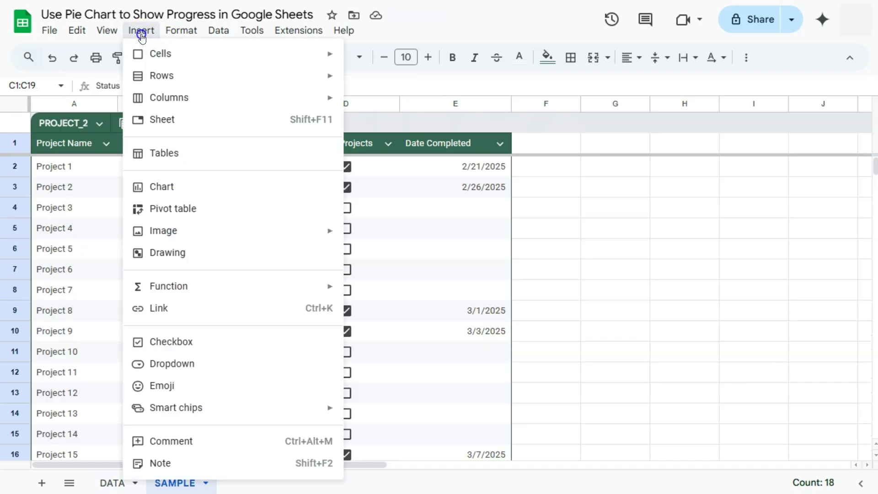
# Step: Insert a chart from the Status range and make it a 3D pie chart
pyautogui.click(162, 185)
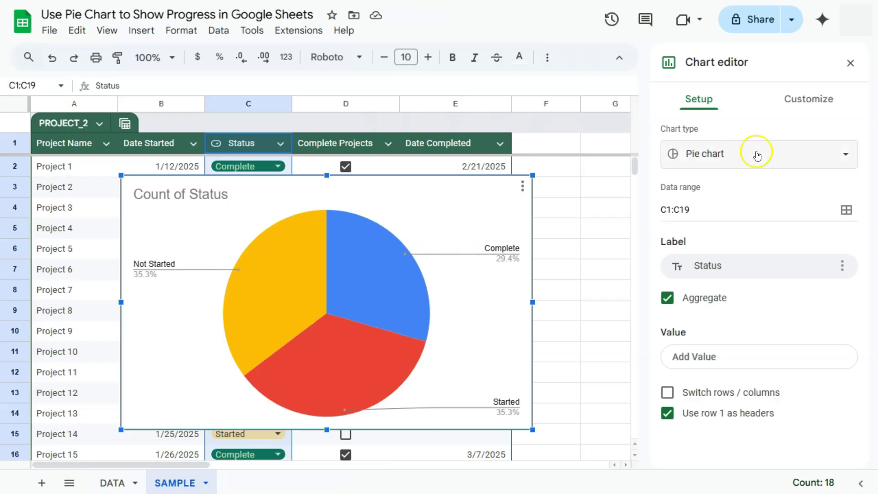
pyautogui.click(774, 154)
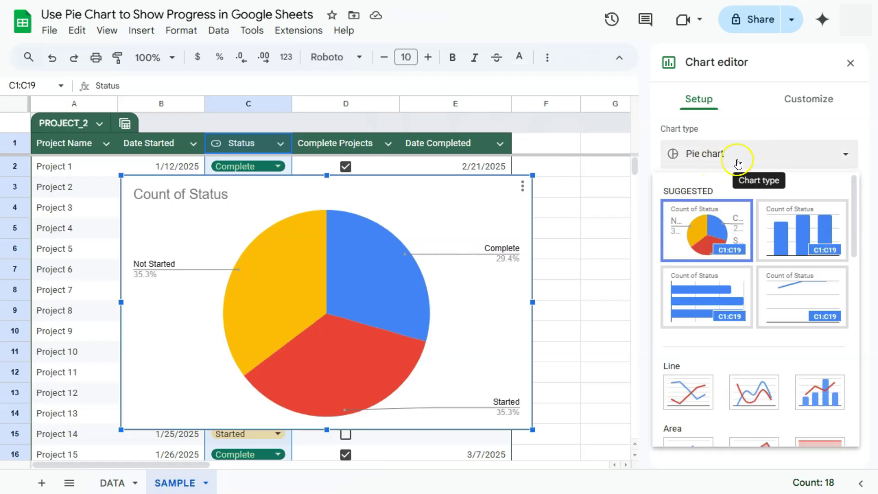
pyautogui.scroll(-3, 727, 274)
pyautogui.scroll(-3, 727, 274)
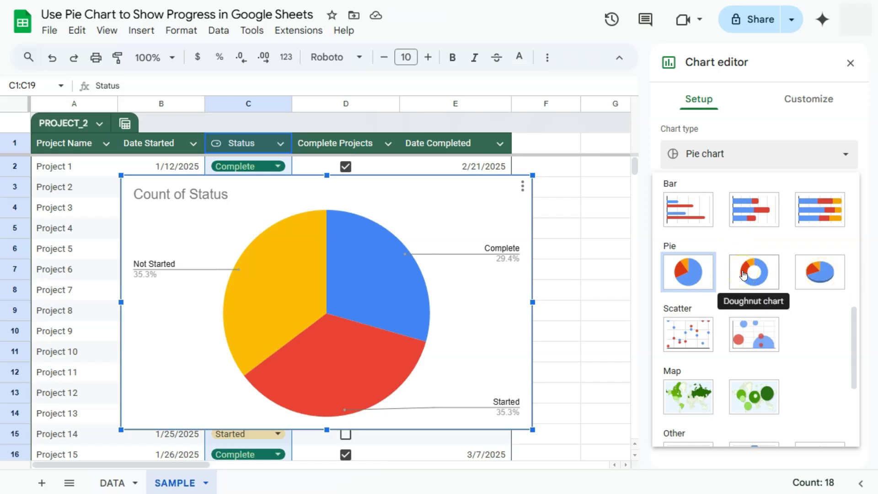
pyautogui.click(820, 273)
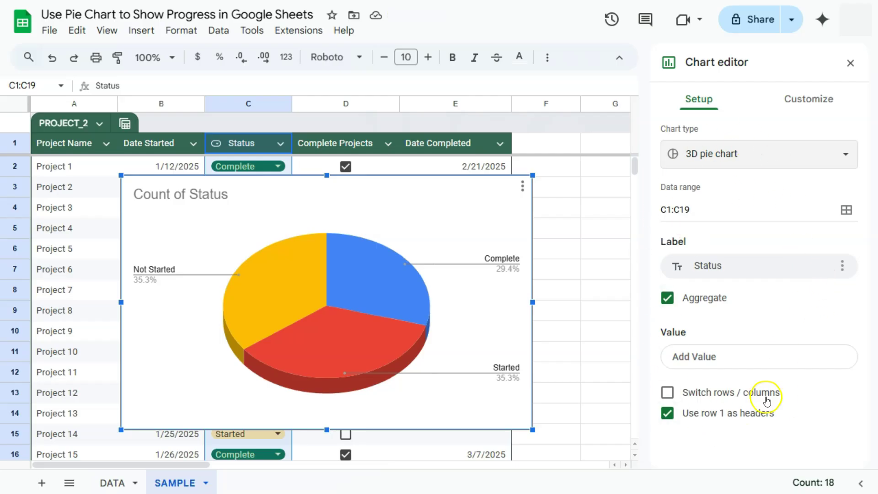
# Step: Replace the chart title Count of Status with Project Status in the Customize settings
pyautogui.click(808, 98)
pyautogui.click(707, 133)
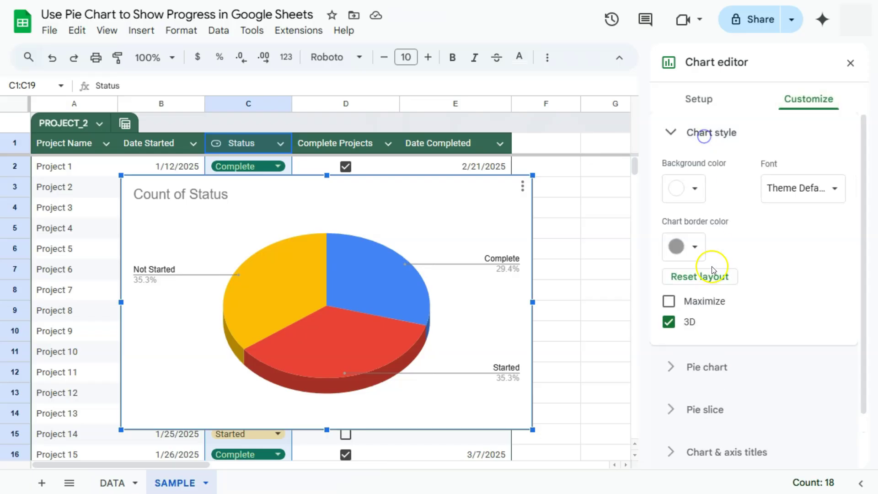
pyautogui.click(697, 370)
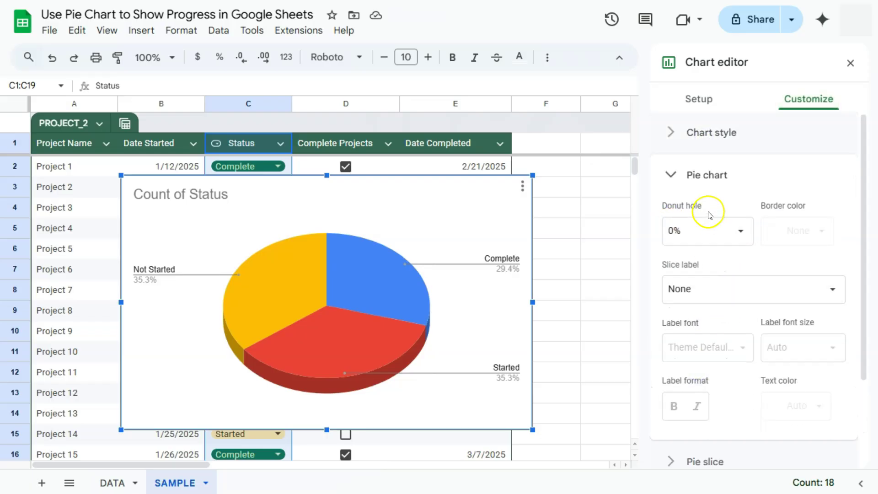
pyautogui.scroll(-3, 715, 330)
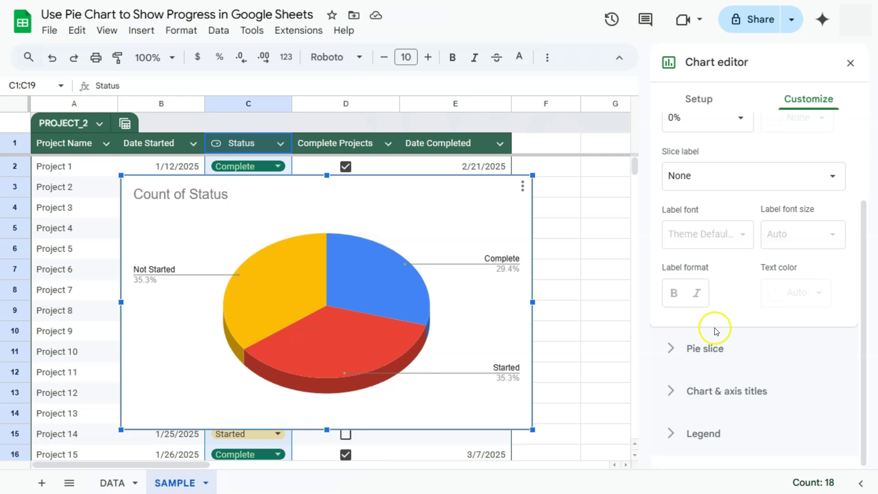
pyautogui.click(676, 349)
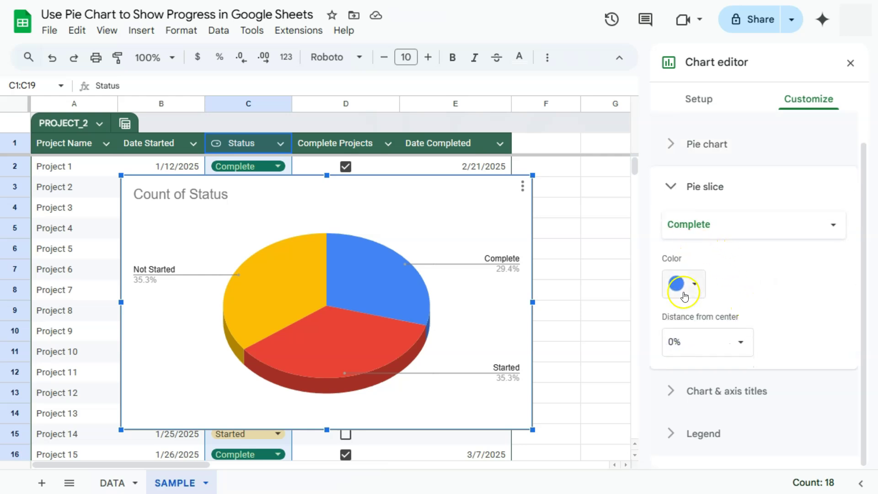
pyautogui.click(726, 391)
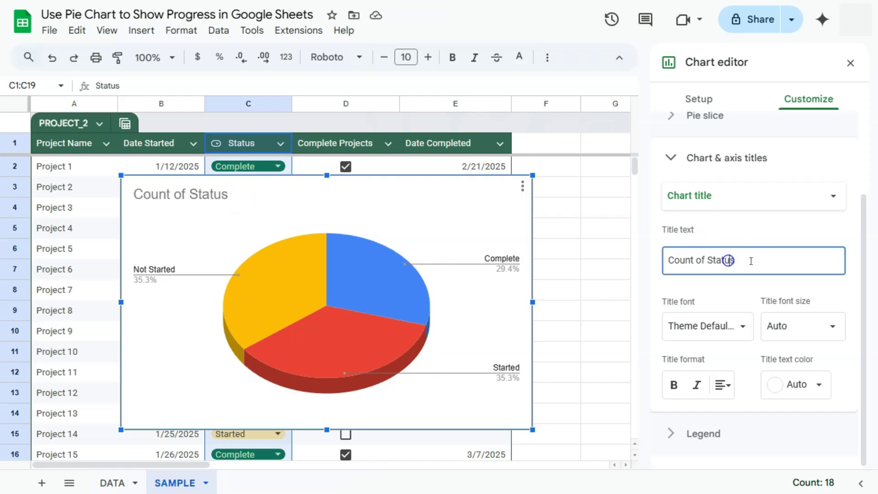
pyautogui.moveTo(740, 260); pyautogui.dragTo(657, 263)
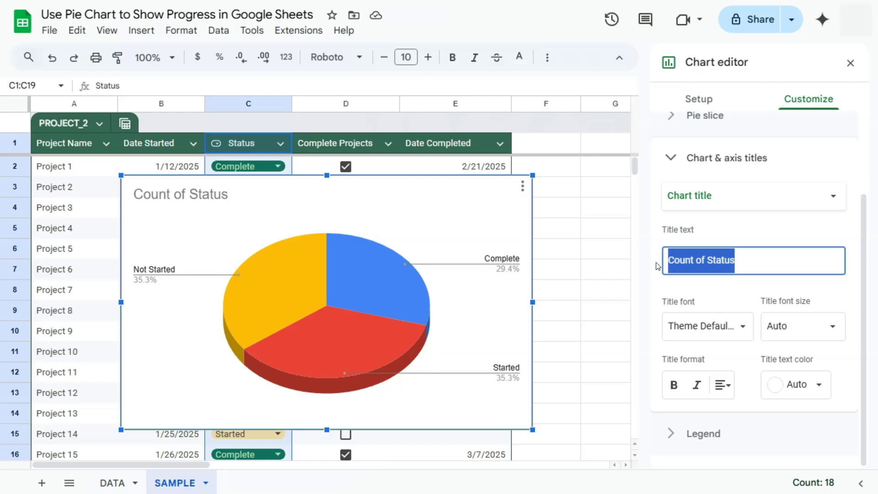
pyautogui.write('Project a')
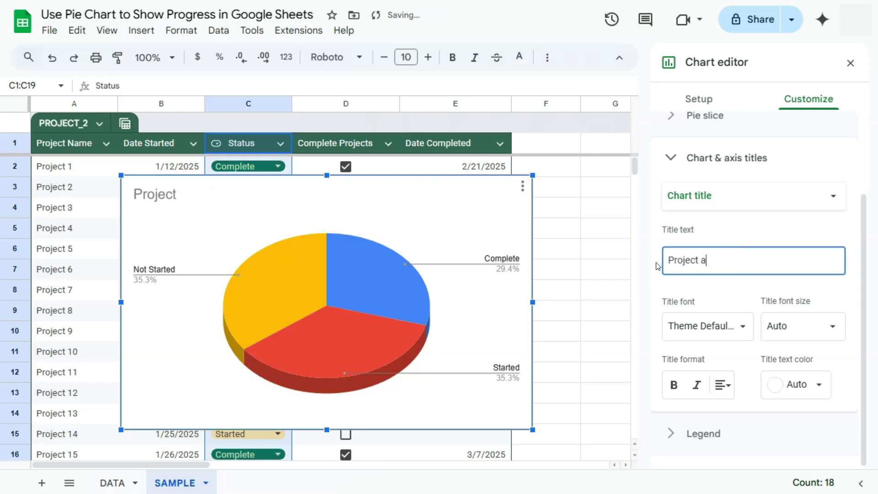
pyautogui.press('BackSpace')
pyautogui.write('Status')
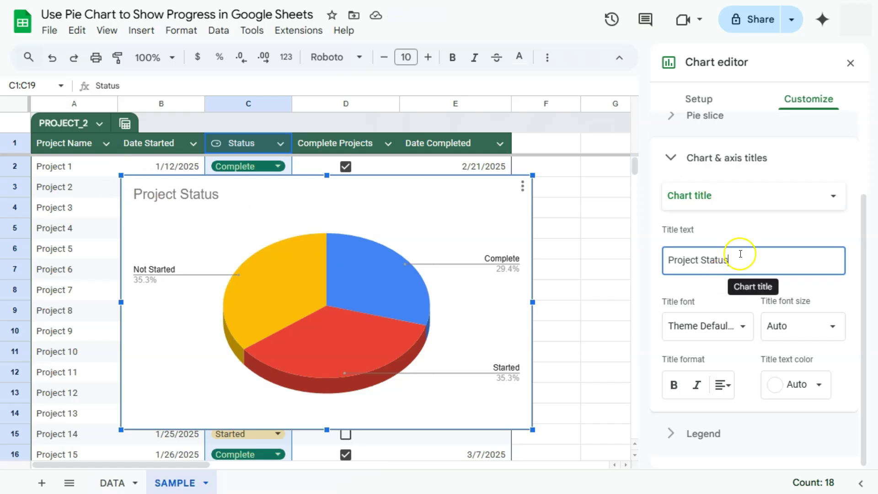
pyautogui.click(670, 158)
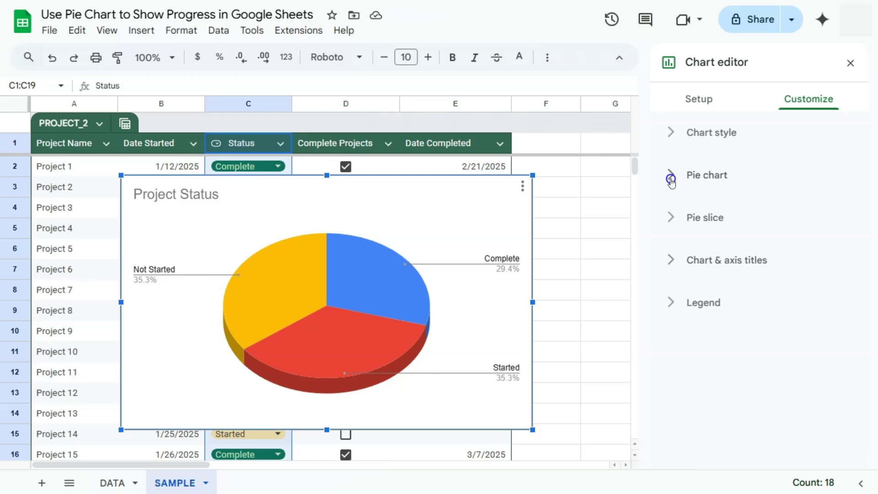
# Step: Move the chart over columns D to G and color the Not Started slice dark red
pyautogui.click(671, 175)
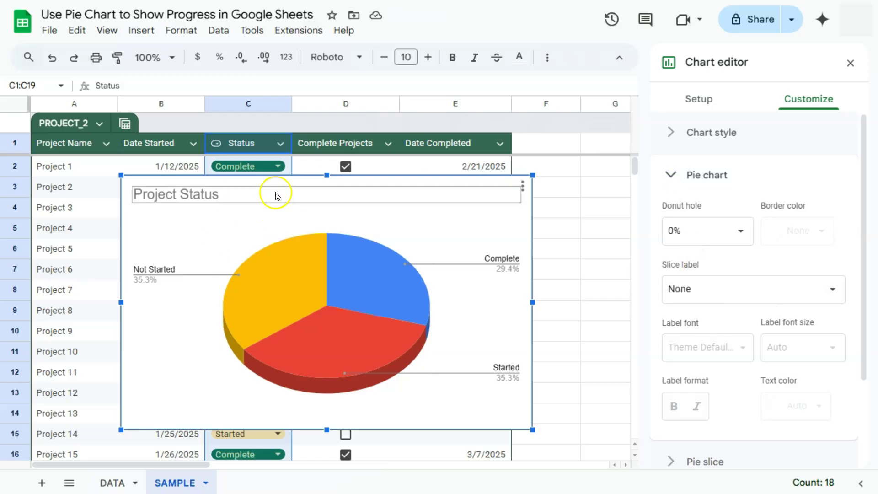
pyautogui.moveTo(220, 212); pyautogui.dragTo(423, 193)
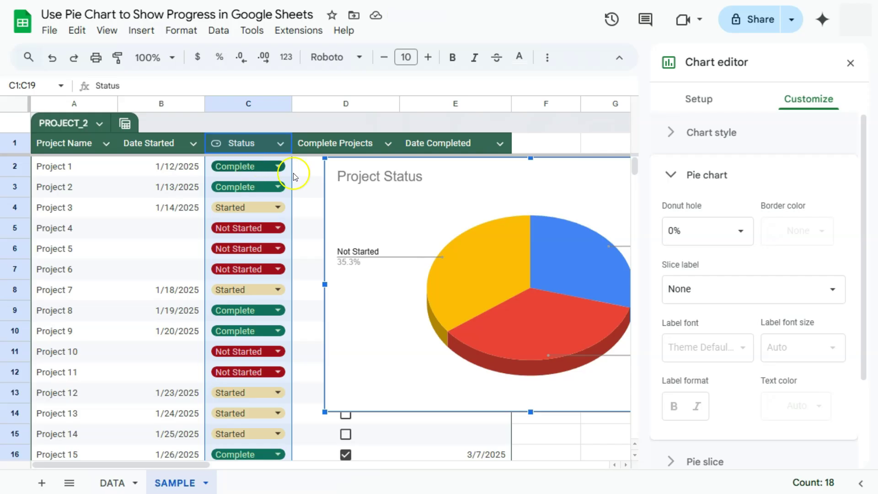
pyautogui.click(464, 264)
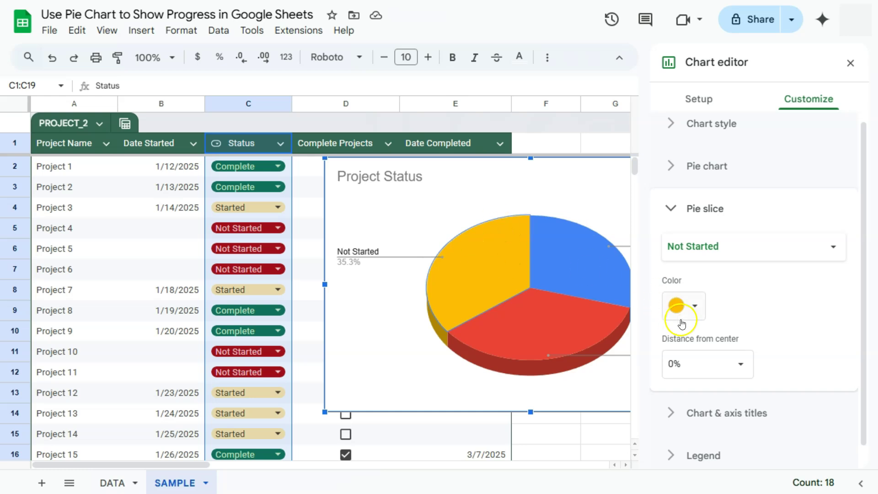
pyautogui.click(695, 306)
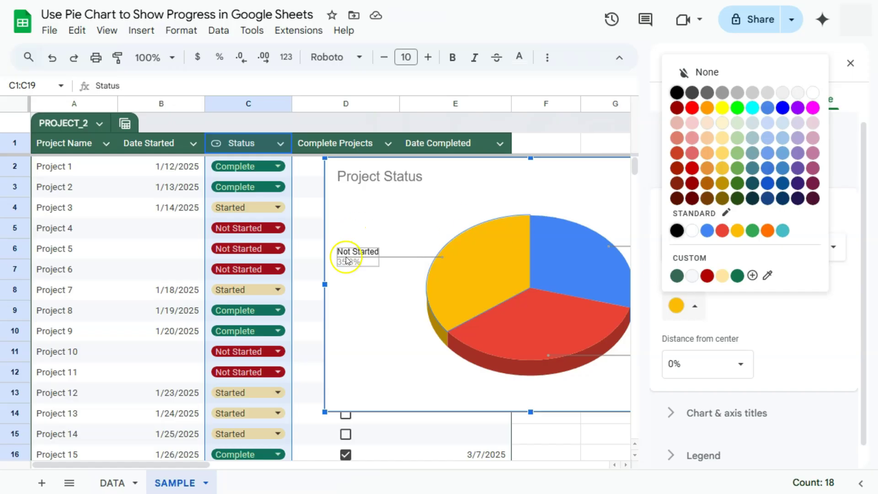
pyautogui.click(706, 275)
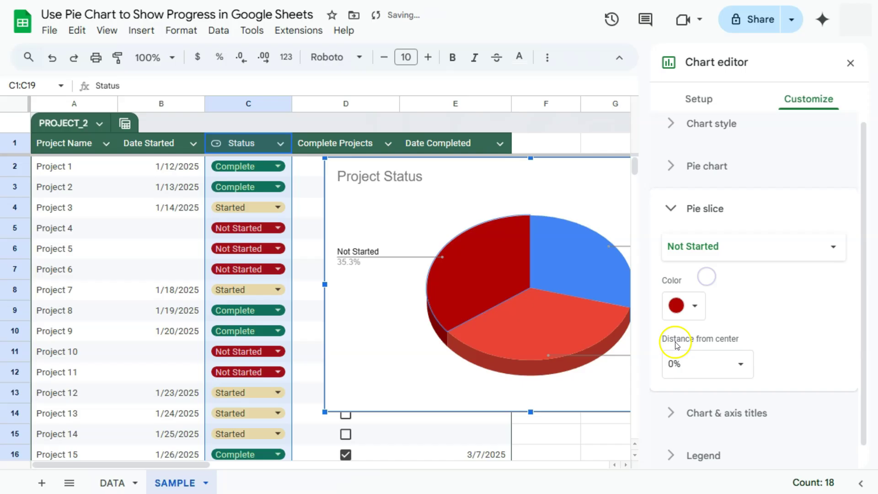
# Step: Color the Started slice pale yellow and the Complete slice green
pyautogui.click(552, 328)
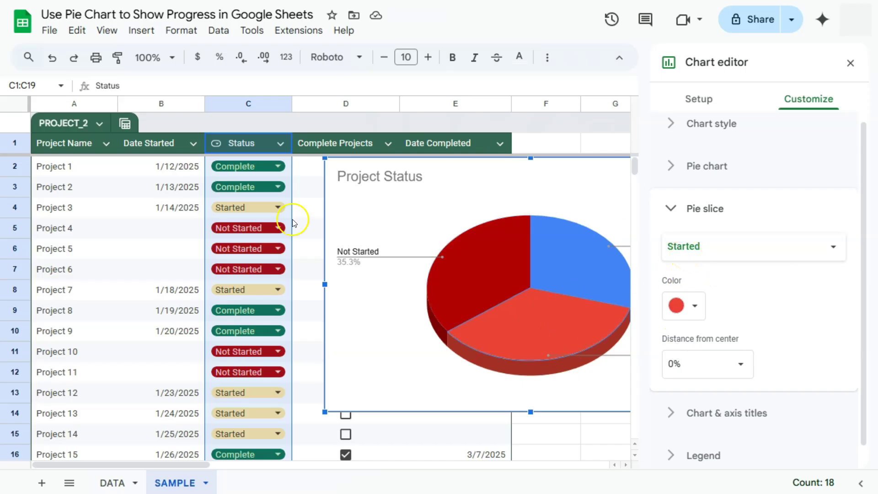
pyautogui.click(694, 305)
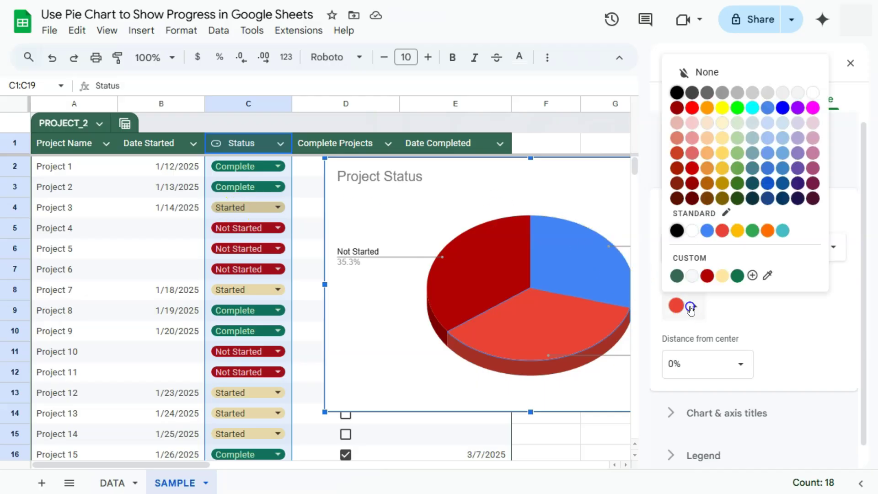
pyautogui.click(723, 274)
pyautogui.click(622, 294)
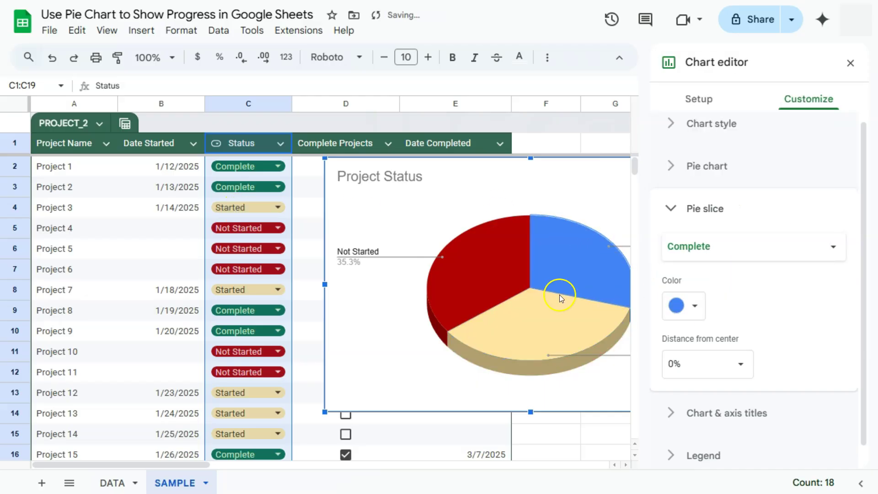
pyautogui.click(695, 306)
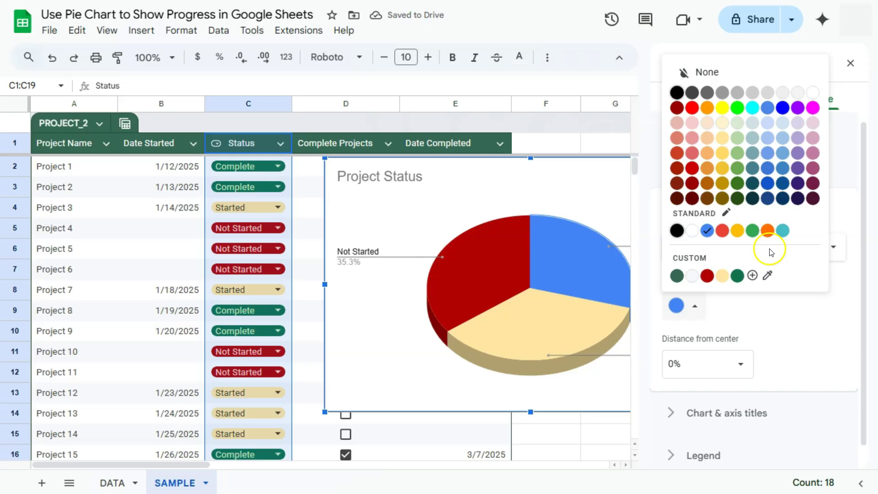
pyautogui.click(739, 277)
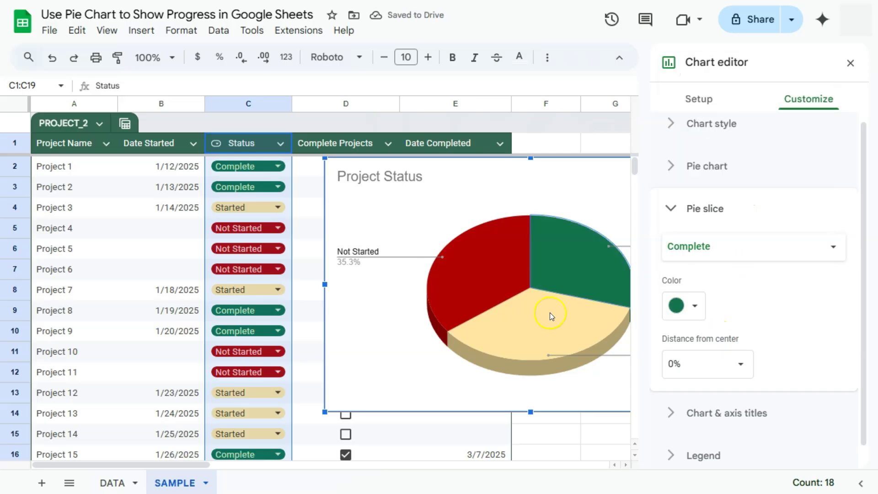
# Step: Close the Chart editor, shrink the Project Status chart and place it beside column F
pyautogui.click(850, 62)
pyautogui.click(467, 195)
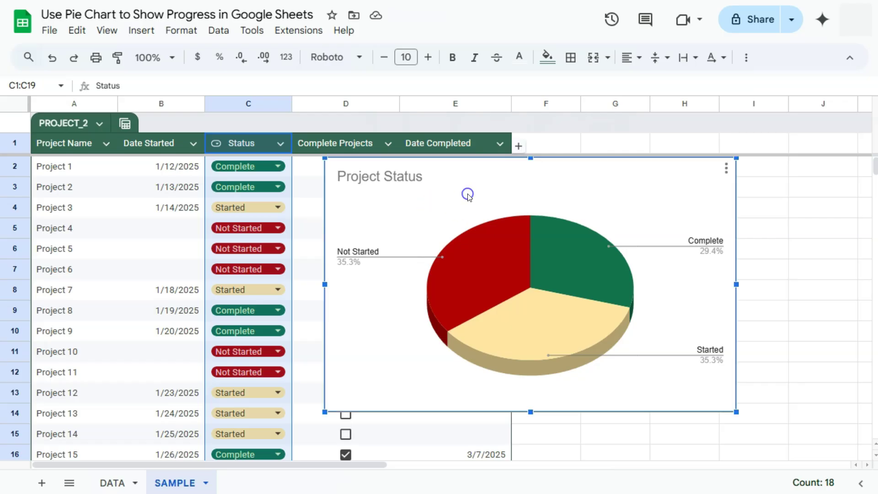
pyautogui.moveTo(736, 412); pyautogui.dragTo(575, 317)
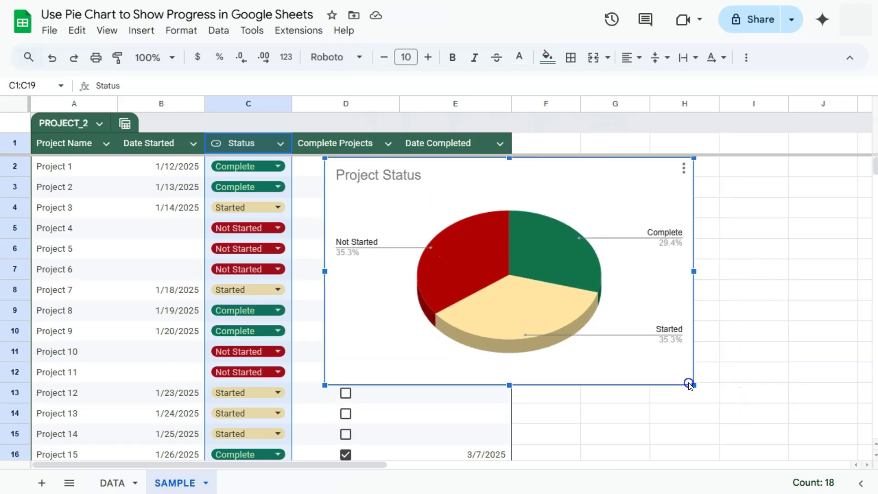
pyautogui.moveTo(482, 186); pyautogui.dragTo(675, 196)
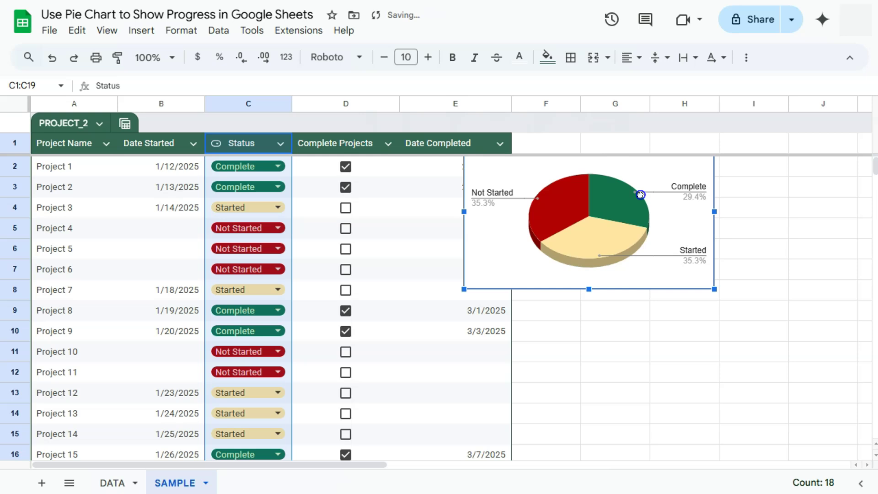
pyautogui.click(613, 373)
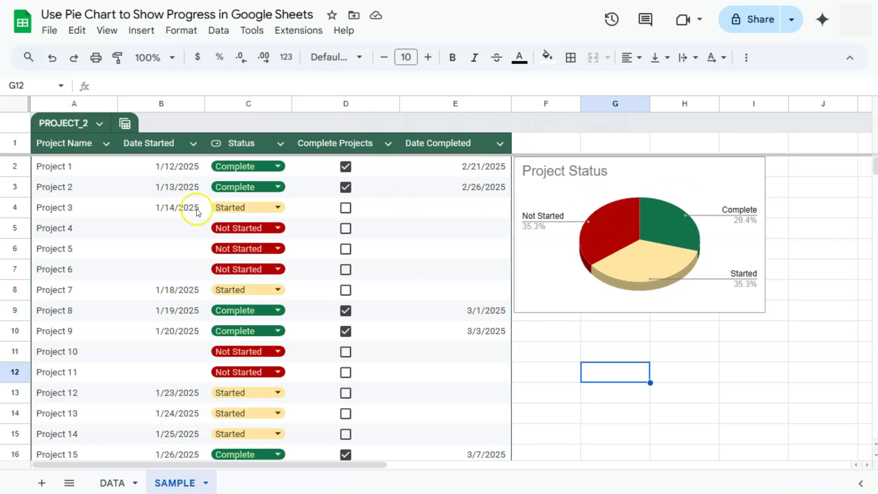
# Step: Set Project 4 to Started with a start date of 3/5/2025
pyautogui.doubleClick(230, 228)
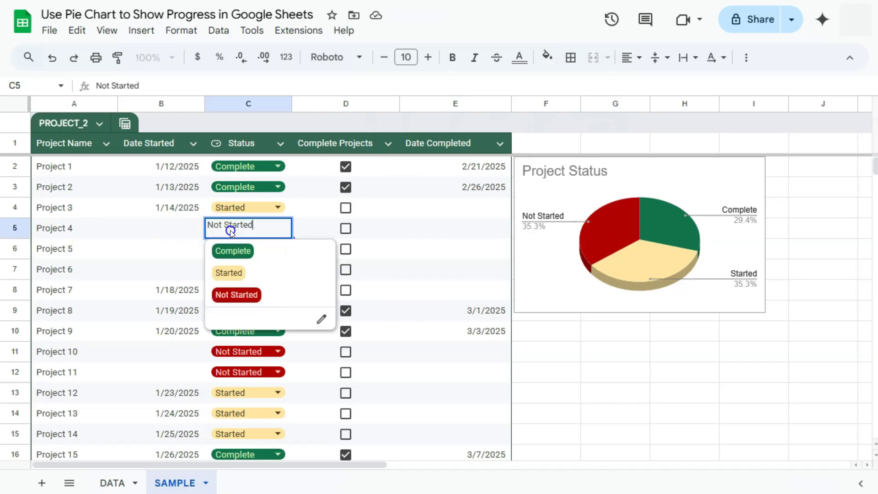
pyautogui.click(229, 272)
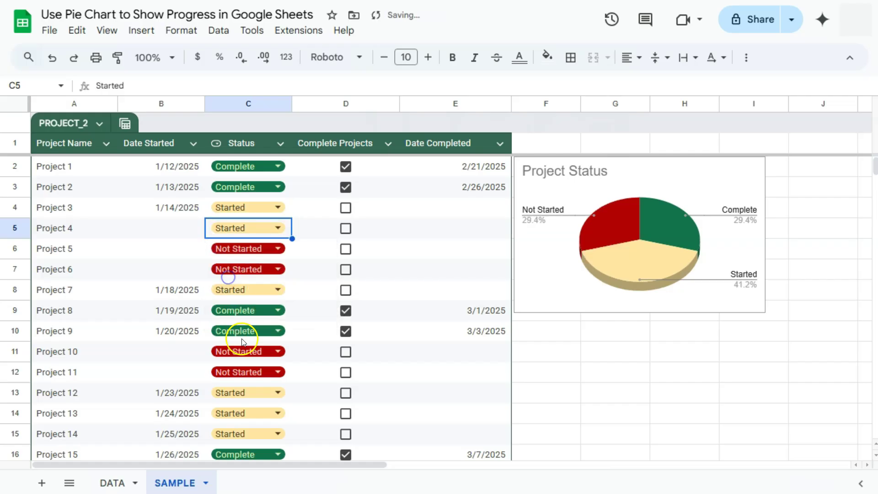
pyautogui.click(176, 228)
pyautogui.doubleClick(175, 227)
pyautogui.click(165, 313)
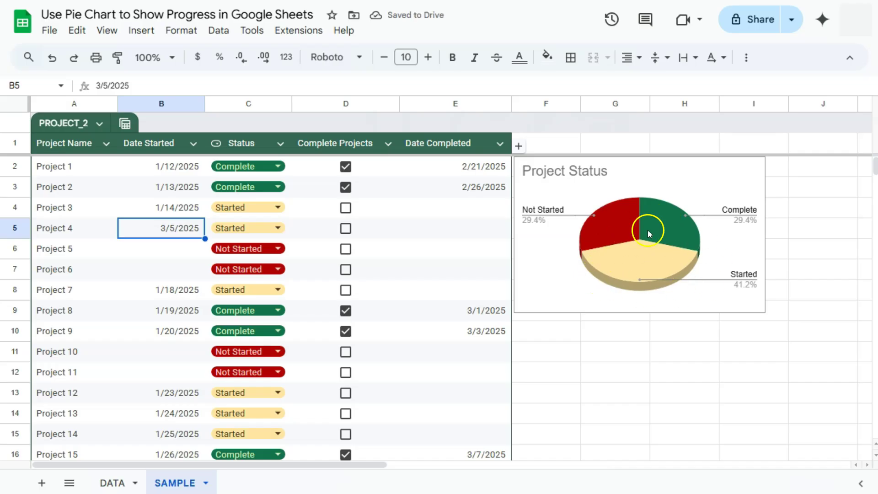
# Step: Mark Project 3 Complete, tick its checkbox and date it 3/20/2025
pyautogui.doubleClick(239, 206)
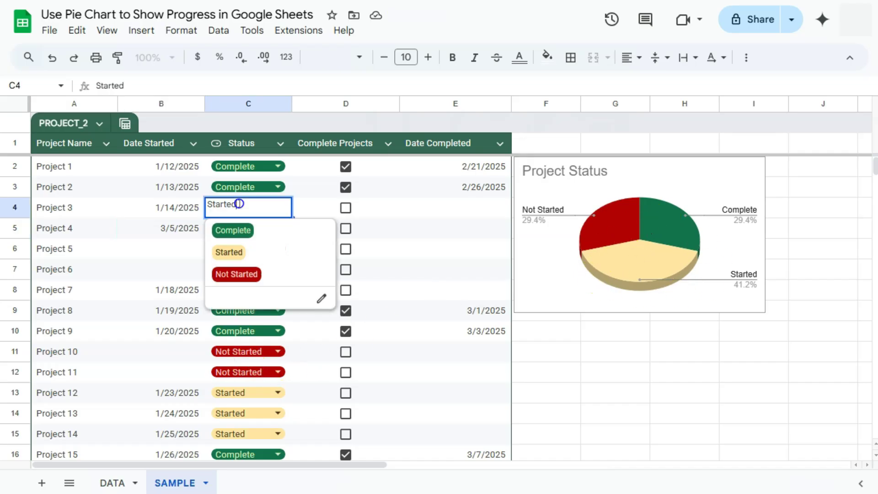
pyautogui.click(233, 229)
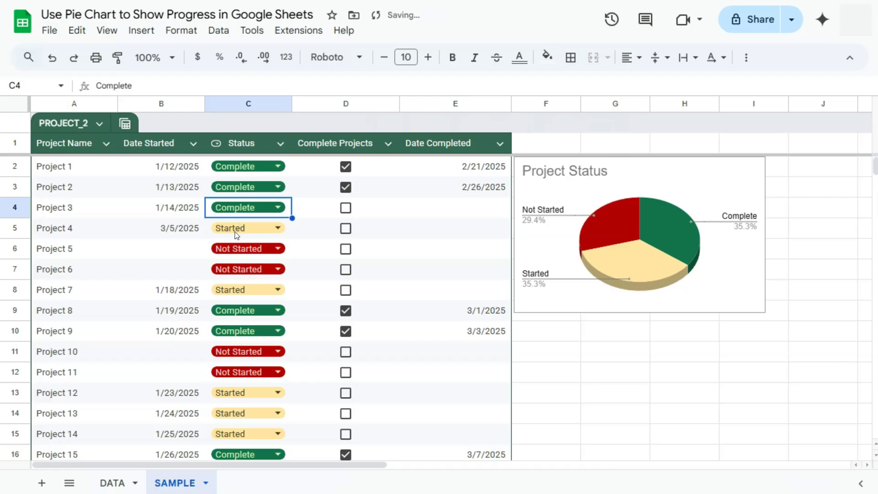
pyautogui.click(345, 207)
pyautogui.doubleClick(473, 208)
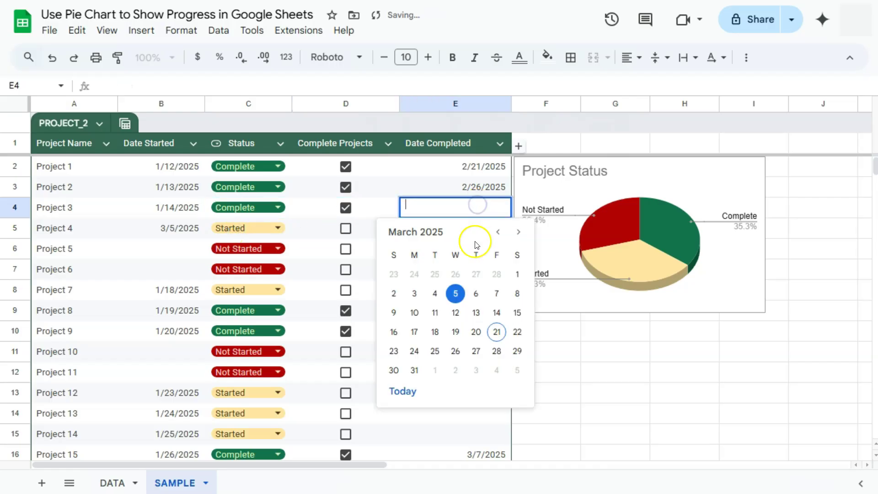
pyautogui.click(476, 332)
pyautogui.click(615, 351)
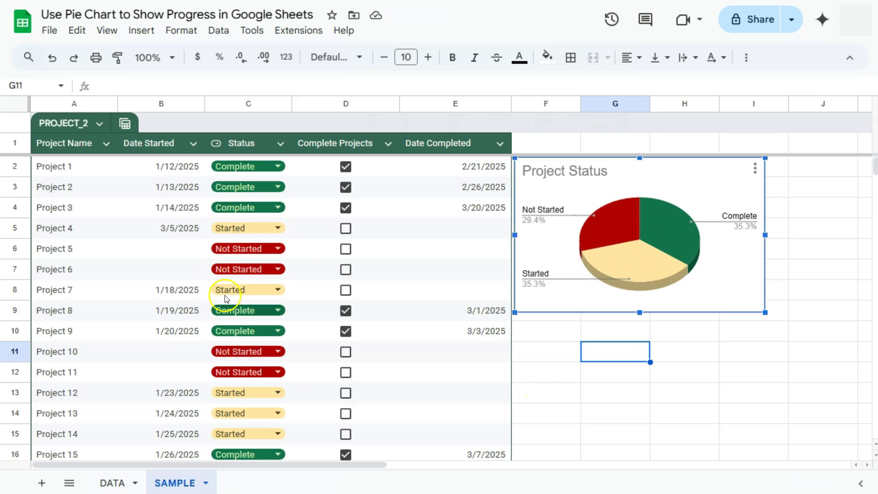
pyautogui.click(693, 180)
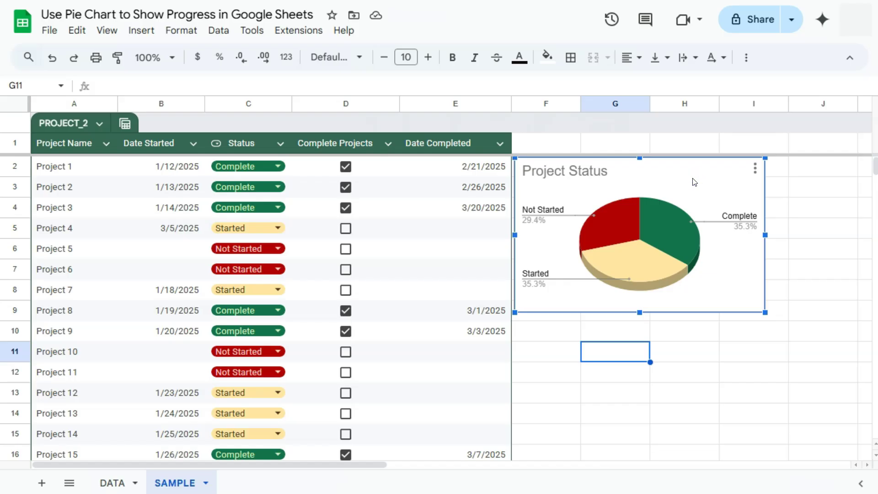